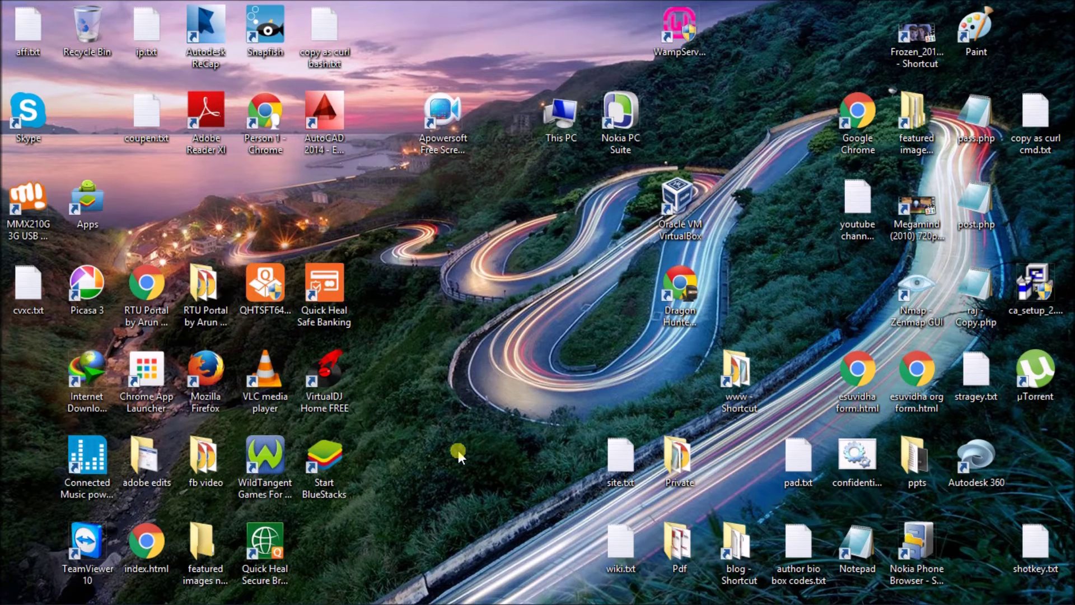
# In Folder Options' View settings, choose "Don't show hidden files, folders, or drives" and close it.
pyautogui.moveTo(255, 600)
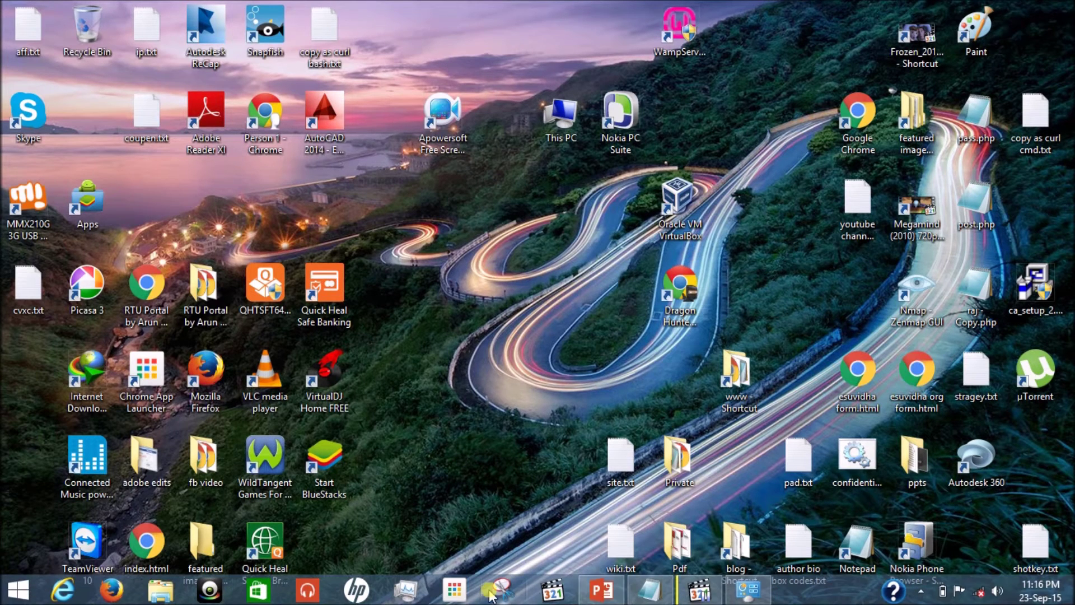
pyautogui.click(747, 589)
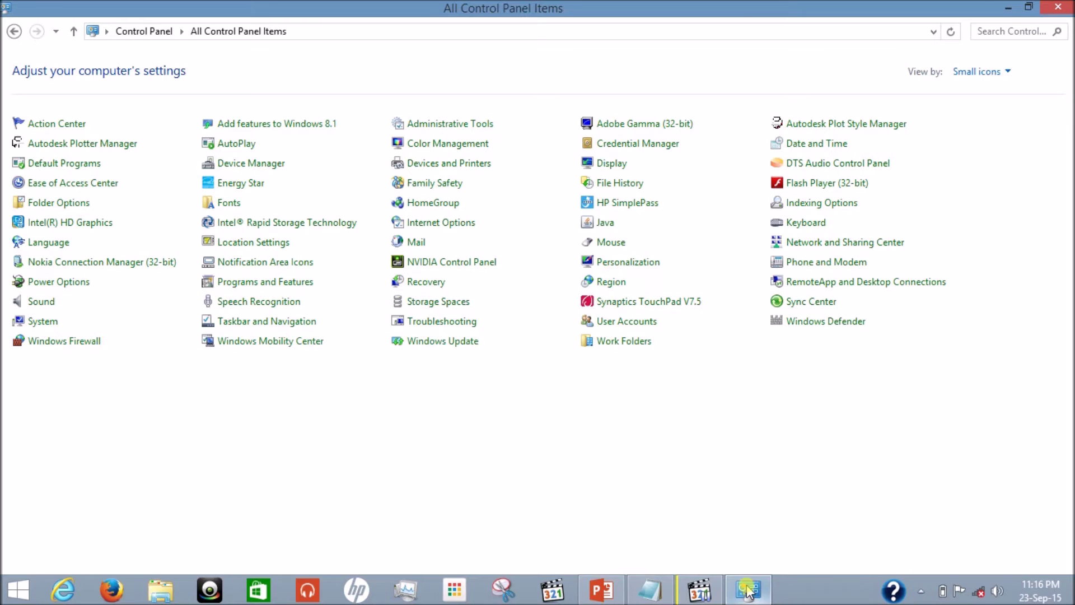
pyautogui.click(70, 211)
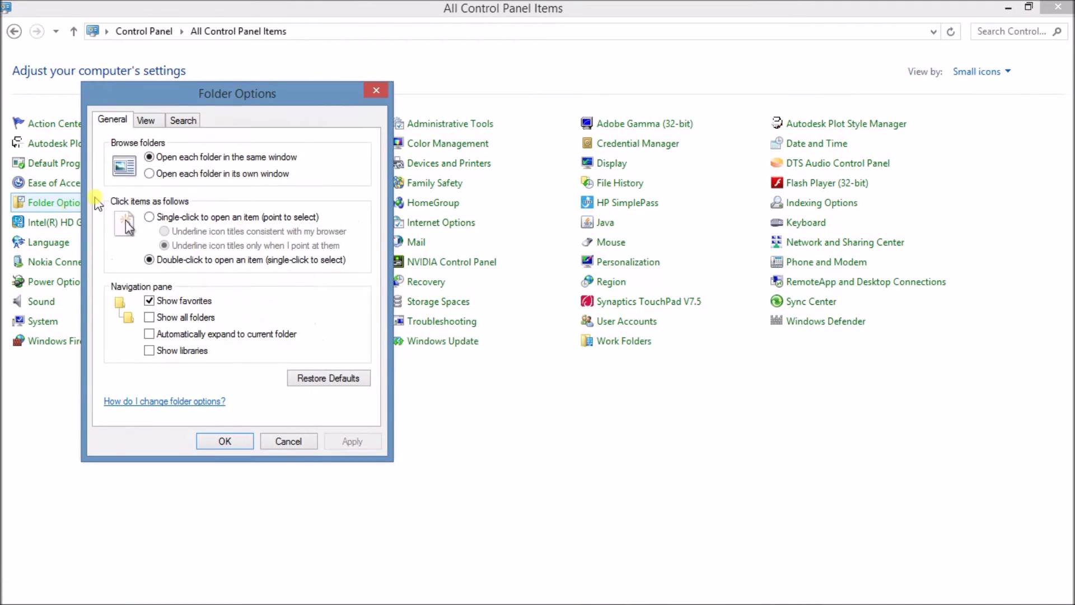
pyautogui.click(154, 124)
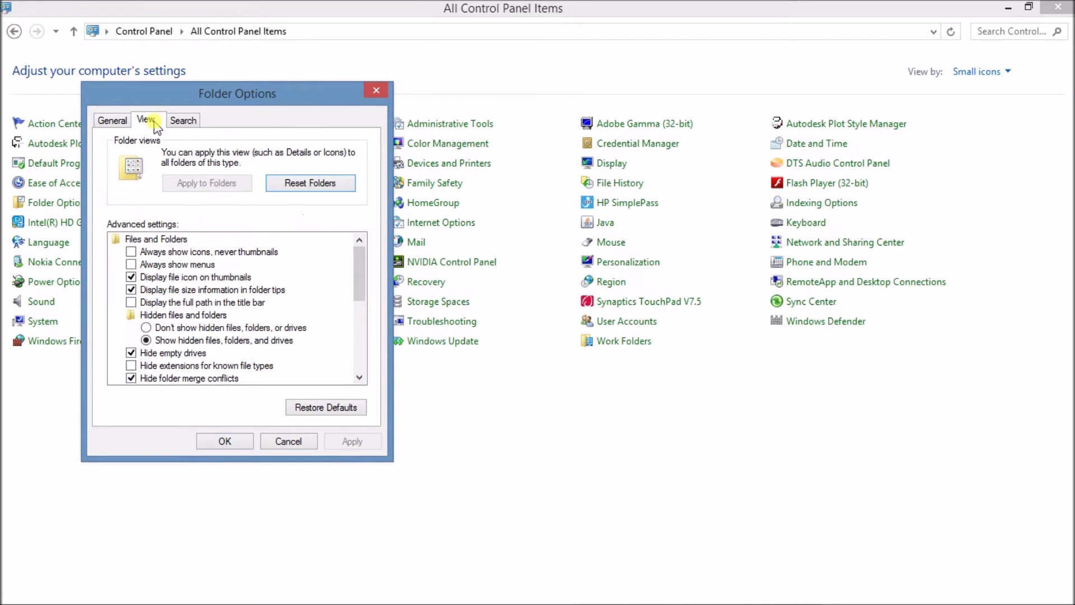
pyautogui.scroll(-1, 362, 285)
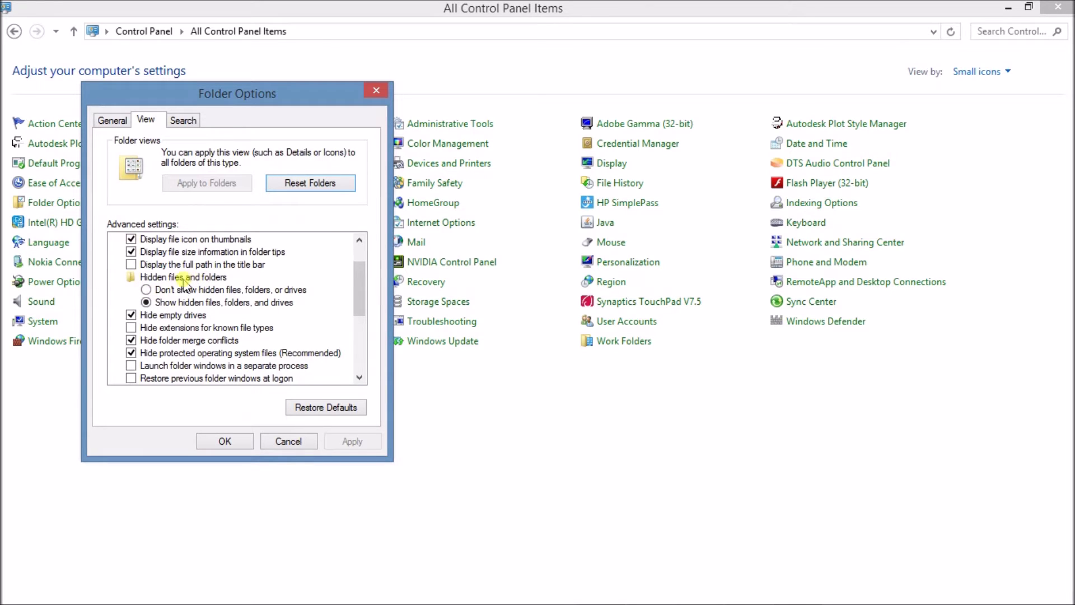
pyautogui.click(146, 289)
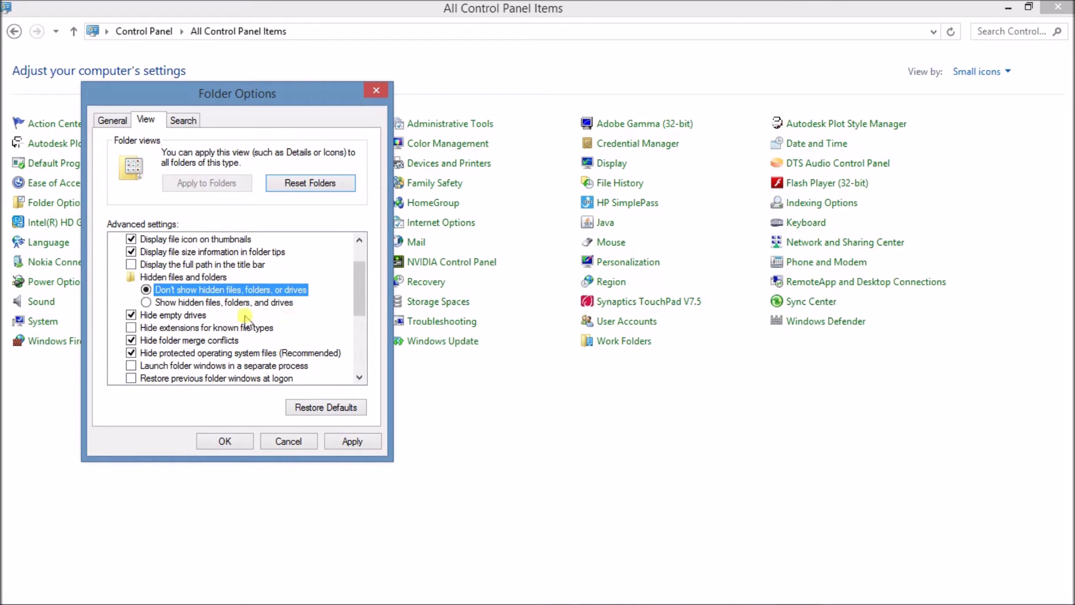
pyautogui.click(374, 91)
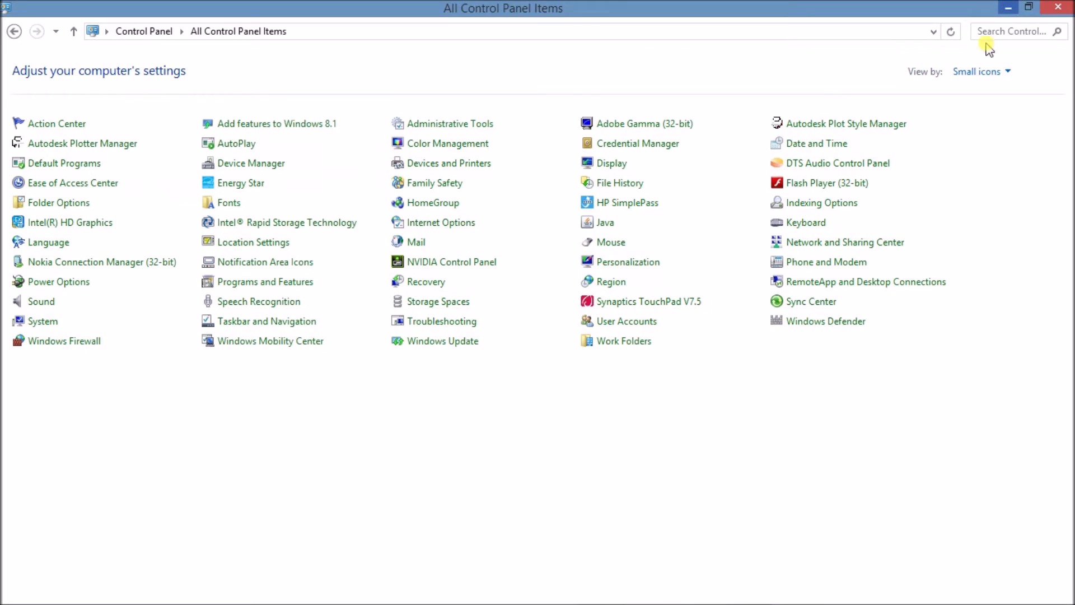
# Close Control Panel, dismiss the trial-version prompt, and bring back the Notepad password instructions.
pyautogui.moveTo(1070, 6)
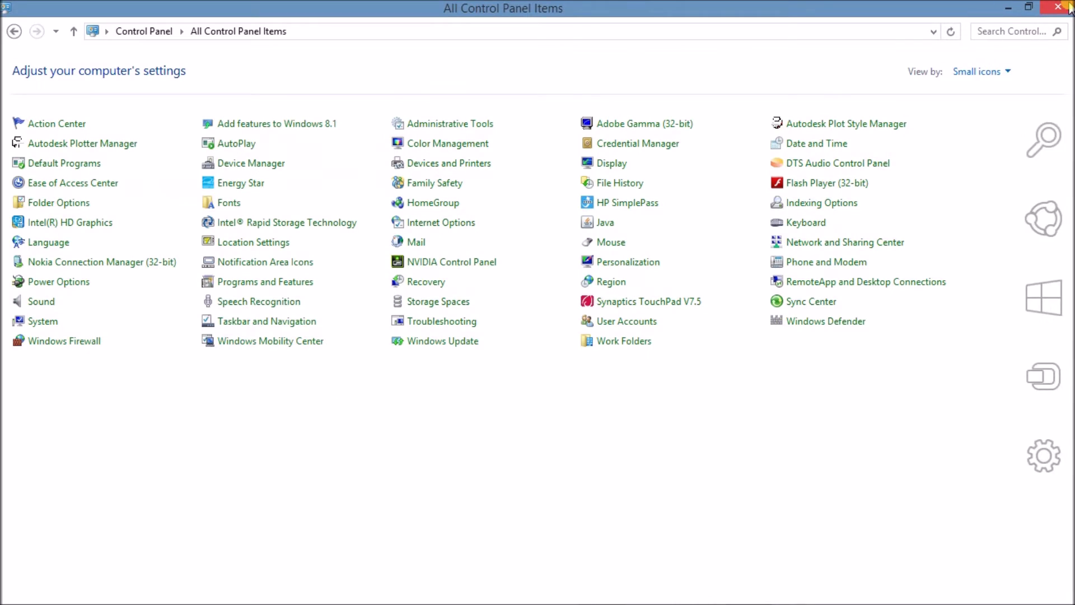
pyautogui.click(1064, 7)
pyautogui.click(687, 432)
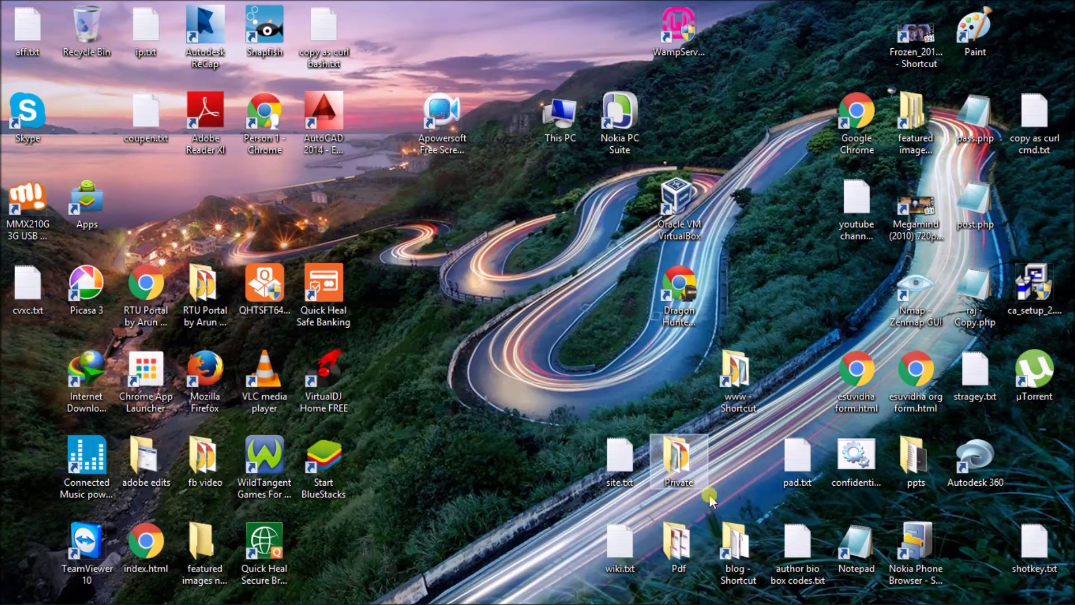
pyautogui.moveTo(711, 602)
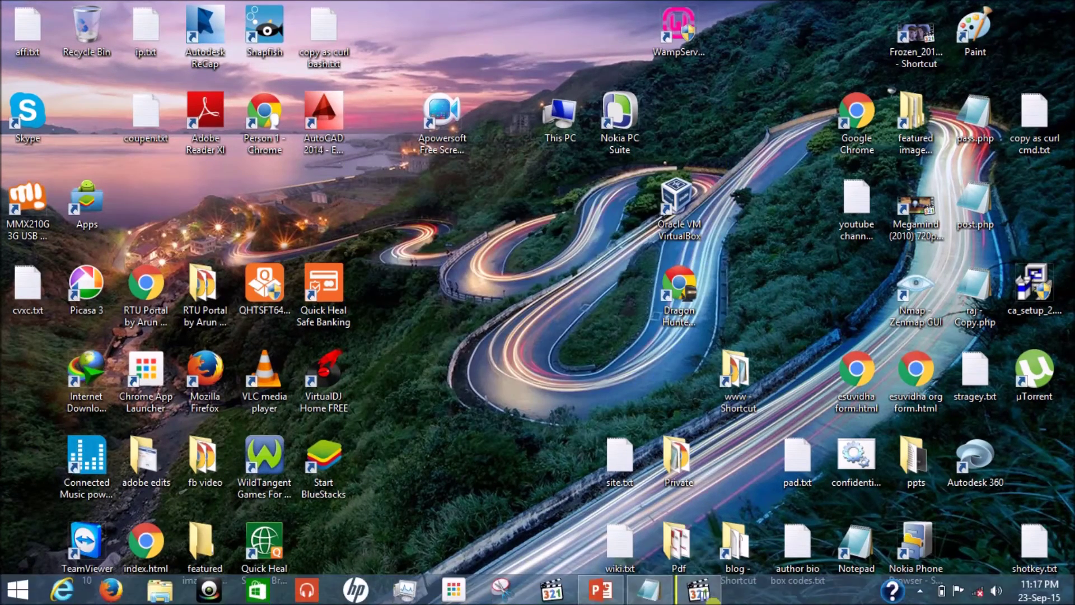
pyautogui.click(666, 589)
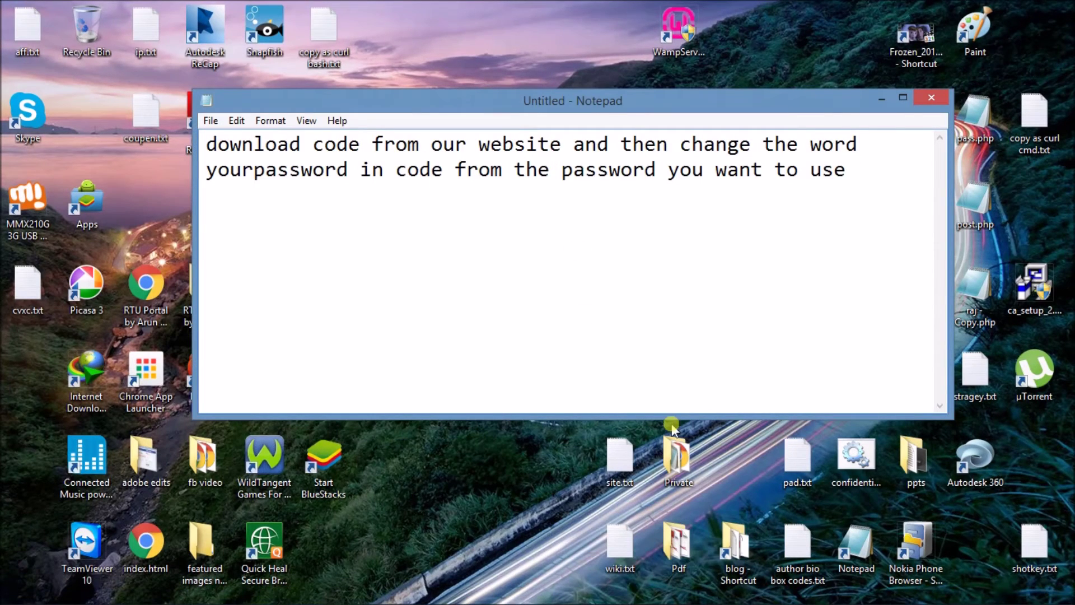
pyautogui.press('alt')
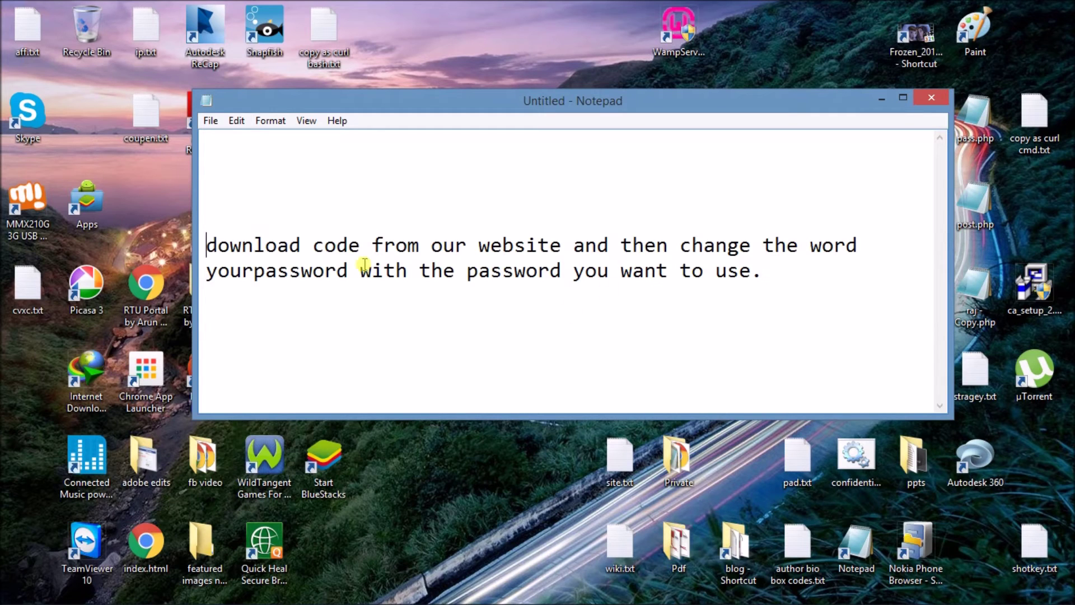
# Select the word yourpassword in the instructions note.
pyautogui.moveTo(207, 270); pyautogui.dragTo(334, 270)
pyautogui.click(344, 270)
pyautogui.moveTo(351, 270); pyautogui.dragTo(210, 261)
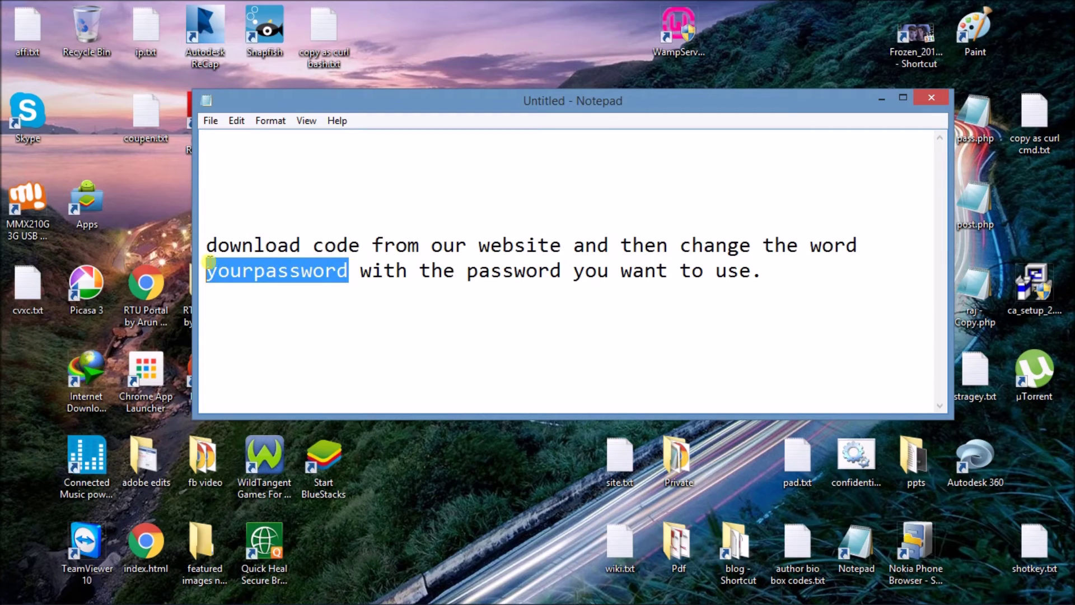
pyautogui.click(217, 271)
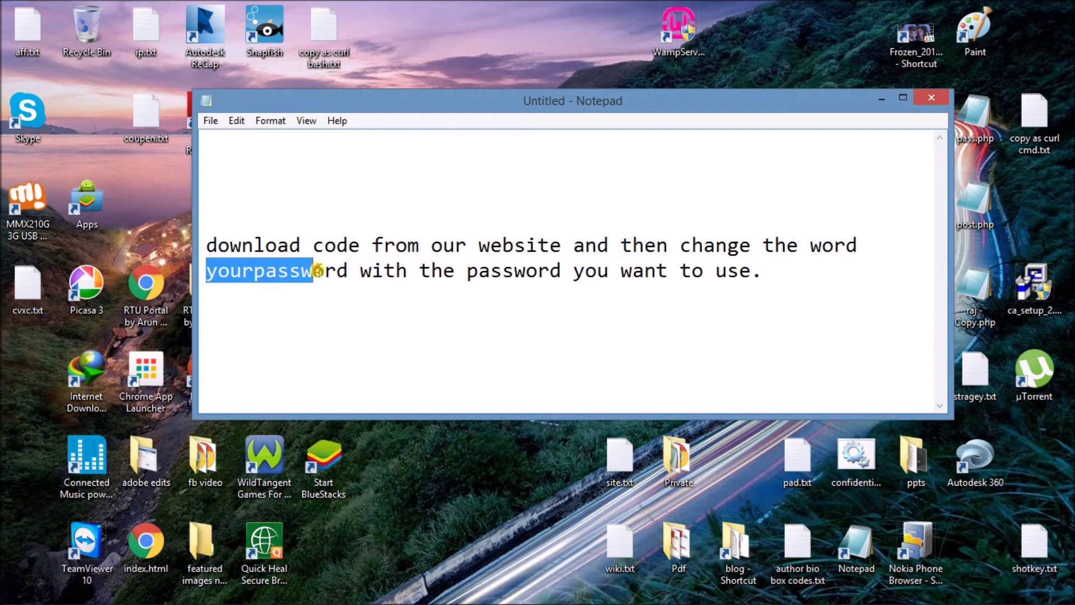
pyautogui.moveTo(318, 271); pyautogui.dragTo(342, 271)
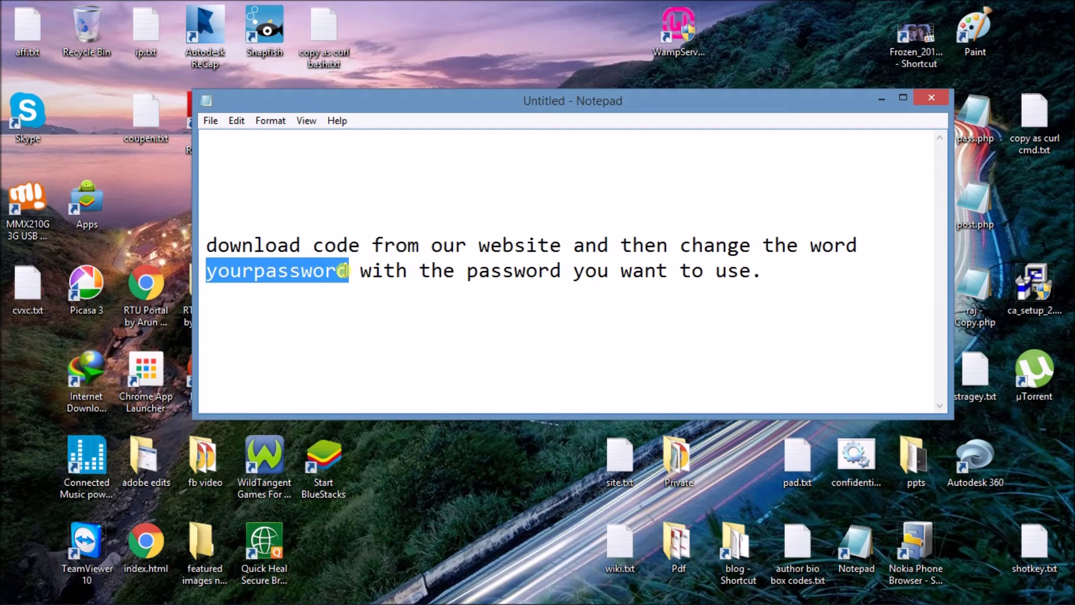
pyautogui.click(376, 289)
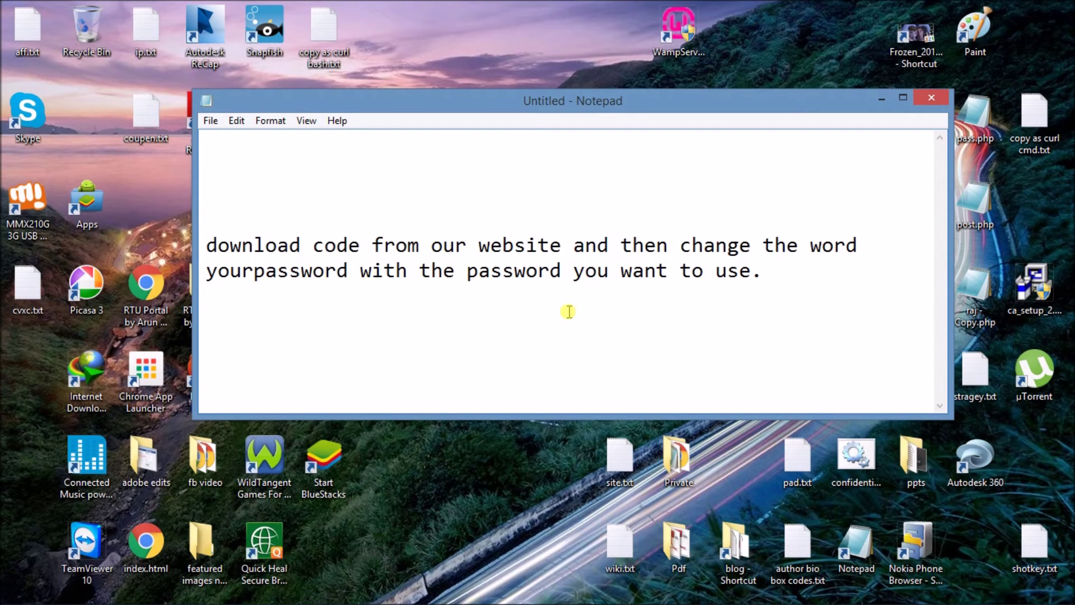
# Show the desktop and restore the untitled instructions note from the taskbar.
pyautogui.press('super+d')
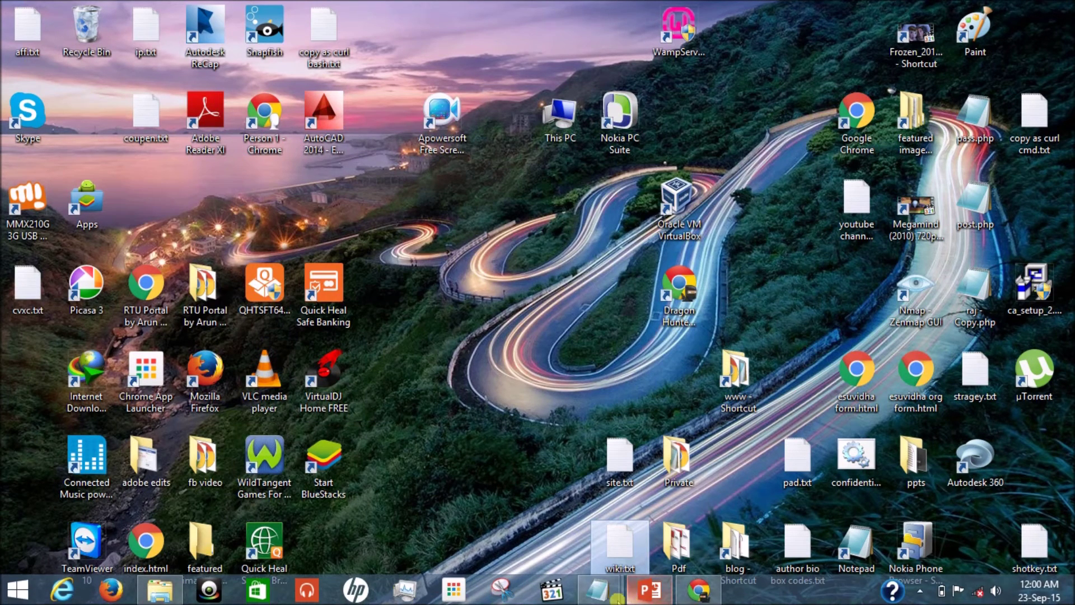
pyautogui.moveTo(602, 590)
pyautogui.click(680, 501)
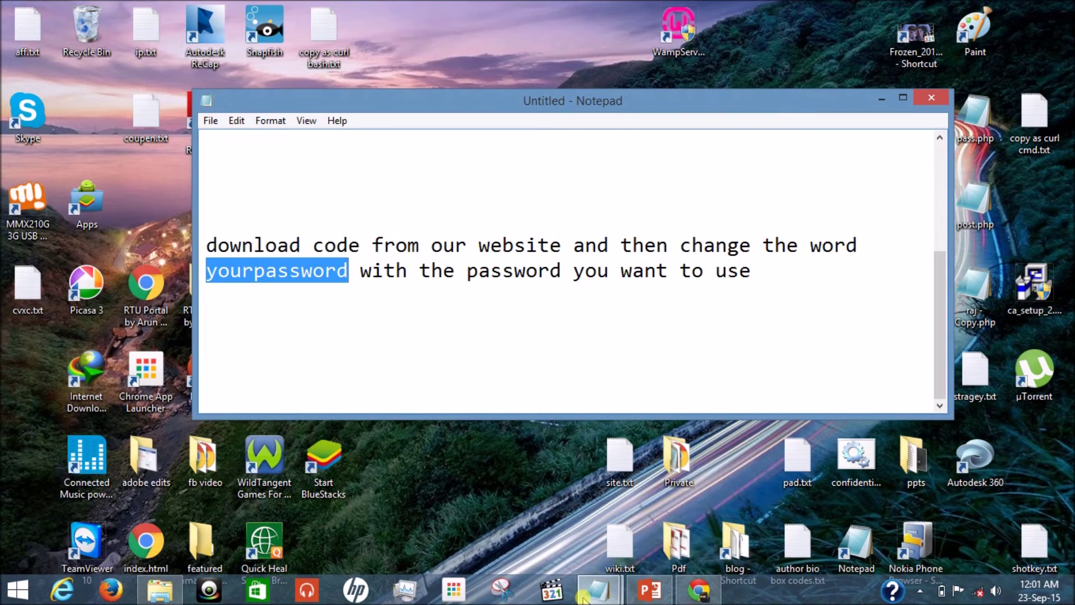
# Bring confidential.bat to the front and scroll to the password-check line.
pyautogui.moveTo(596, 589)
pyautogui.click(537, 526)
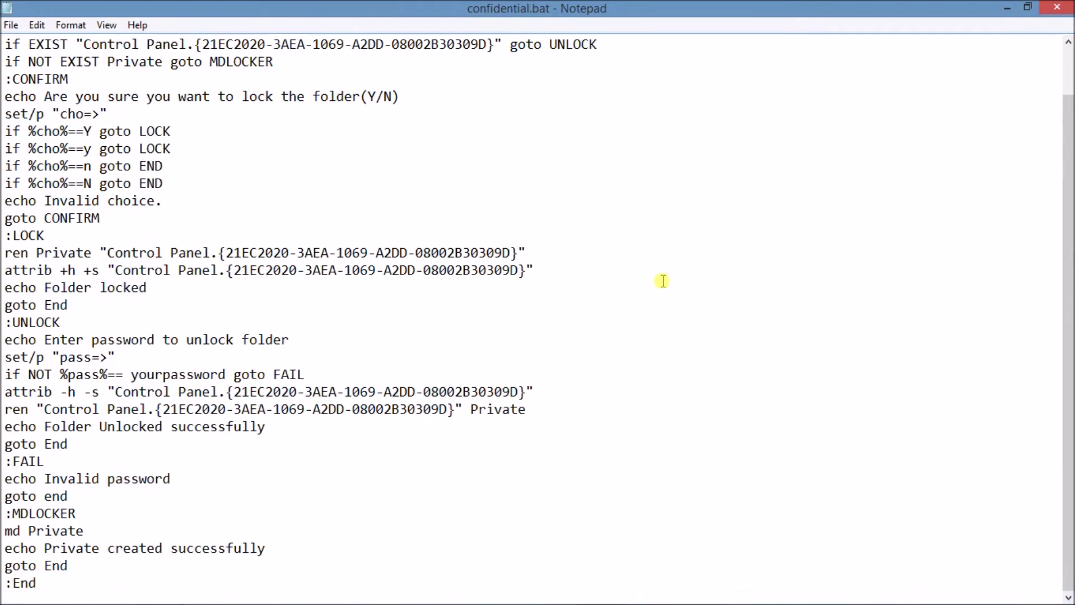
pyautogui.moveTo(1070, 226)
pyautogui.mouseDown()
pyautogui.moveTo(1064, 159)
pyautogui.moveTo(1067, 210)
pyautogui.mouseUp()
pyautogui.moveTo(1067, 173); pyautogui.dragTo(1067, 140)
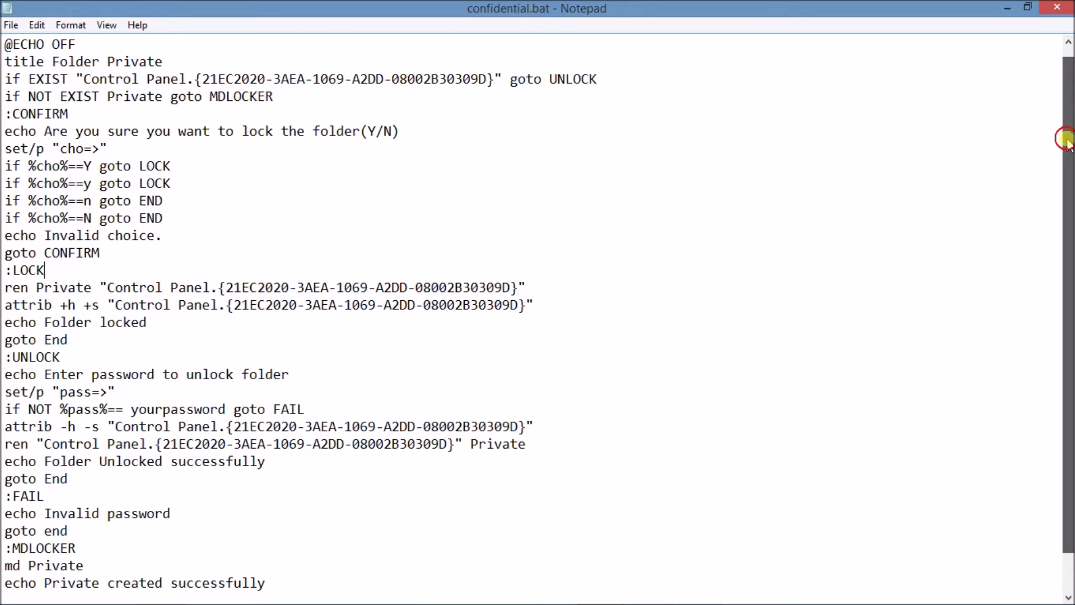
pyautogui.moveTo(1065, 139); pyautogui.dragTo(1069, 235)
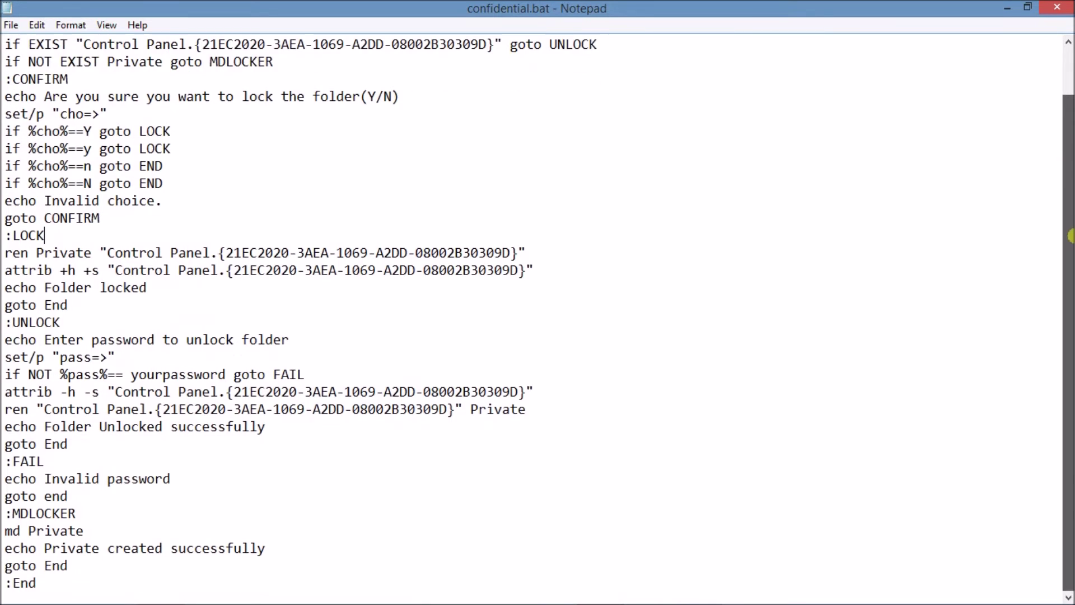
# Replace yourpassword on the if NOT line with the new numeric password.
pyautogui.moveTo(224, 374); pyautogui.dragTo(131, 374)
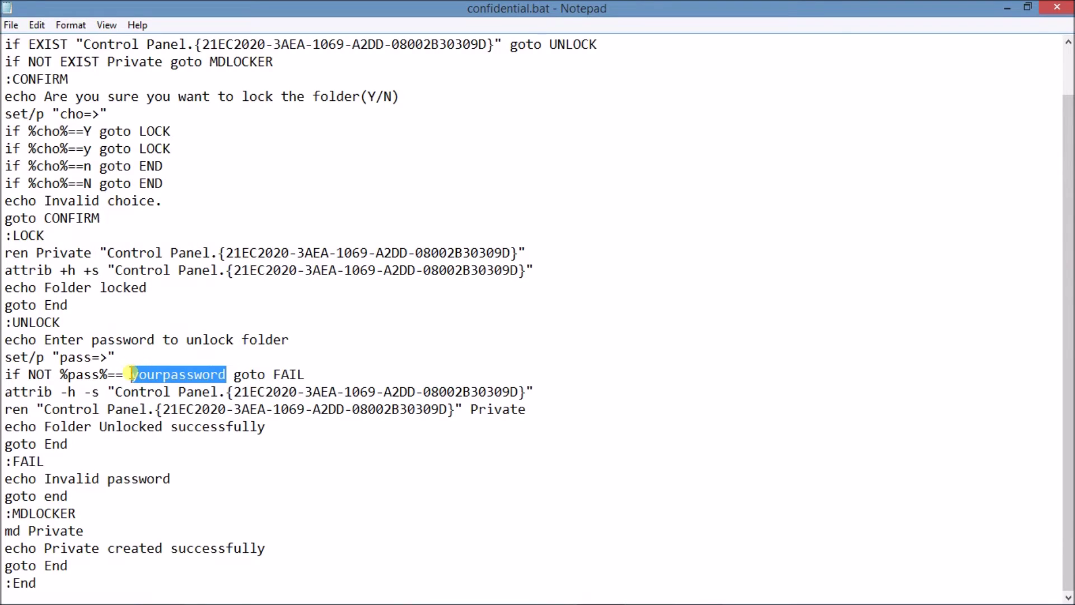
pyautogui.press('BackSpace')
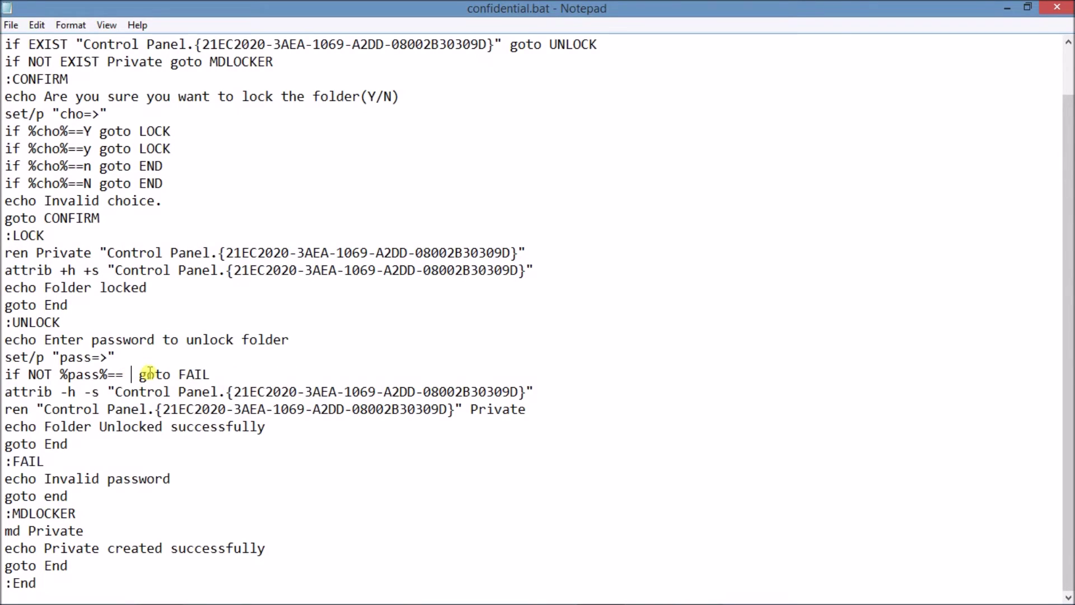
pyautogui.write('12345')
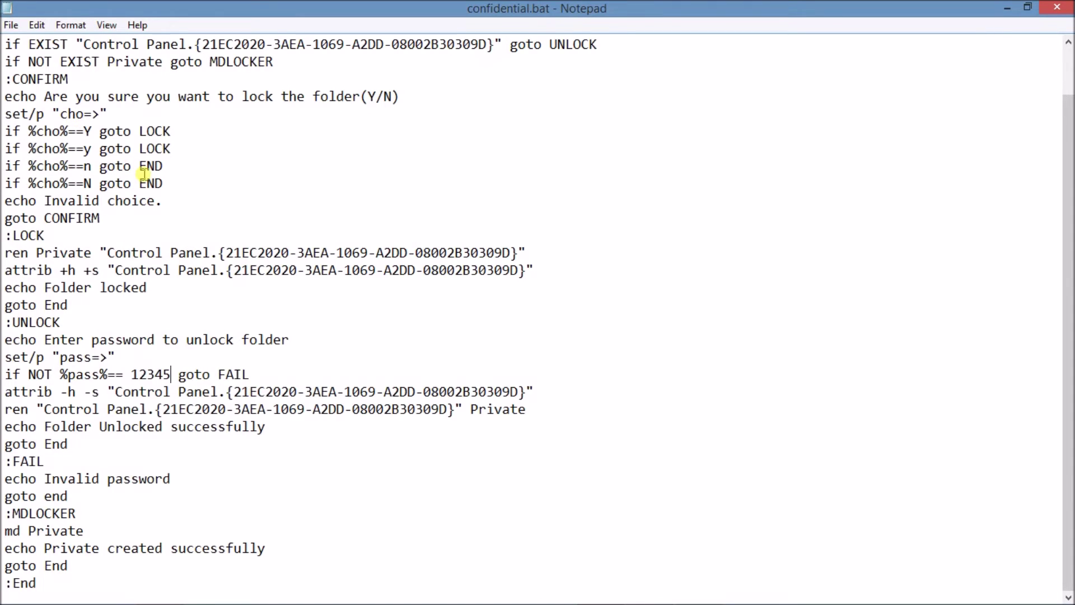
pyautogui.click(8, 29)
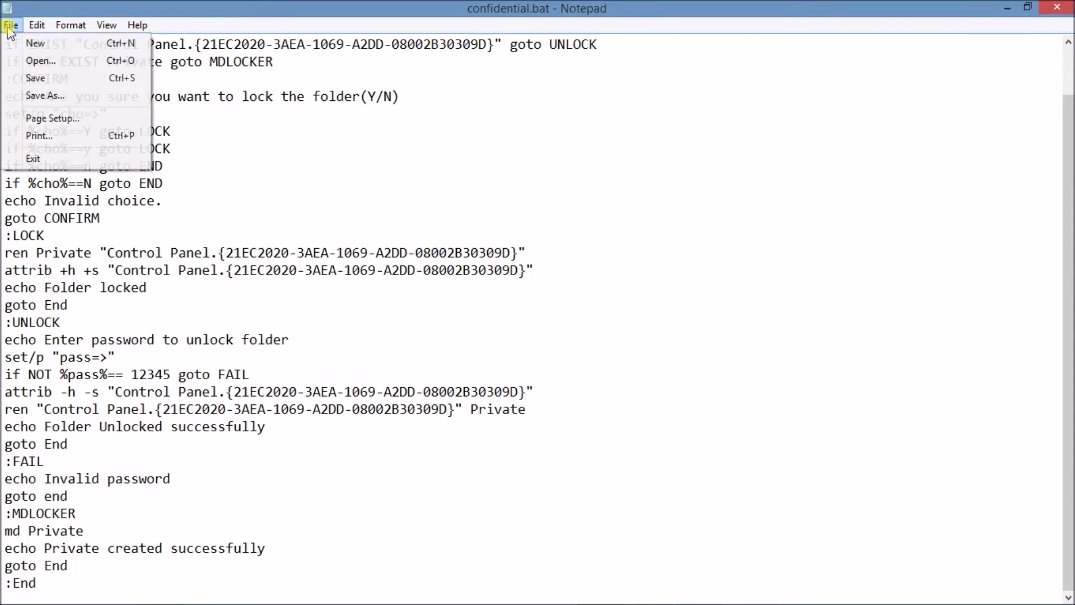
# Save the script as private.bat with Save as type All Files (*.*), then minimize Notepad.
pyautogui.click(52, 96)
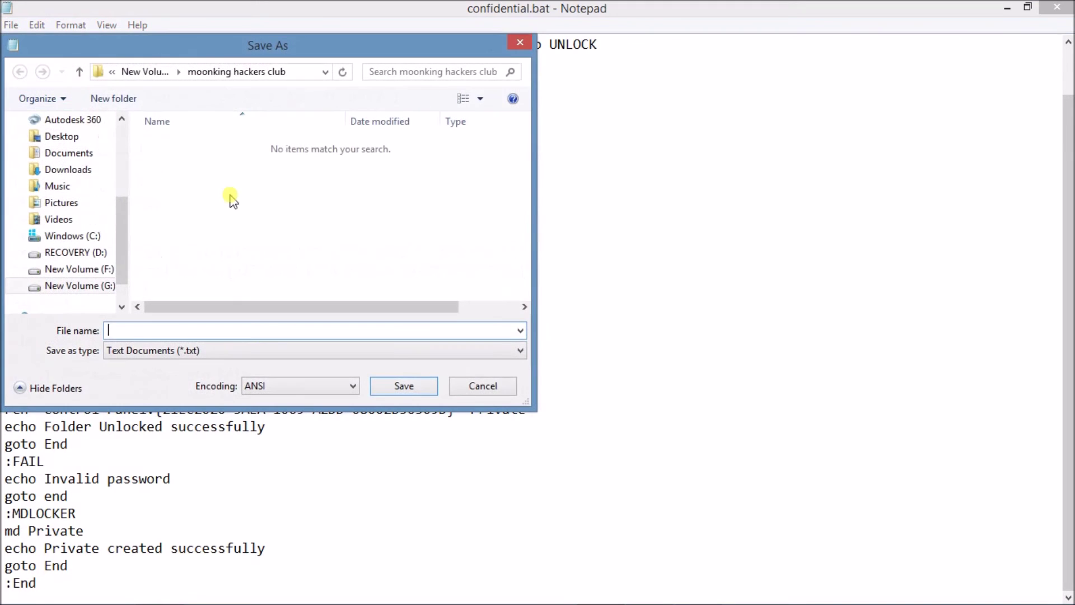
pyautogui.click(188, 326)
pyautogui.write('private.bat')
pyautogui.click(209, 348)
pyautogui.click(217, 378)
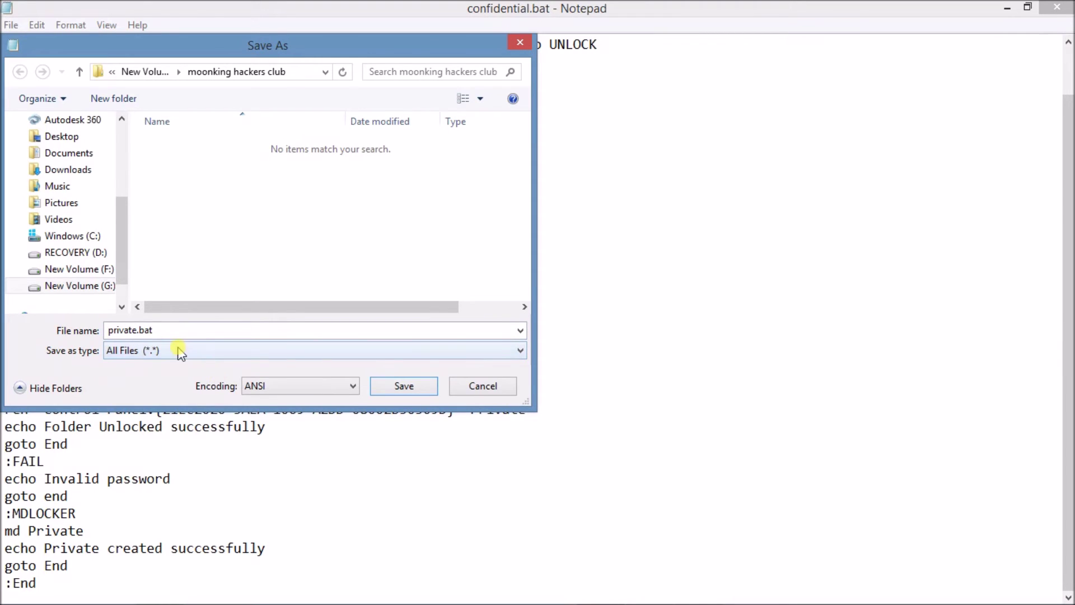
pyautogui.click(162, 331)
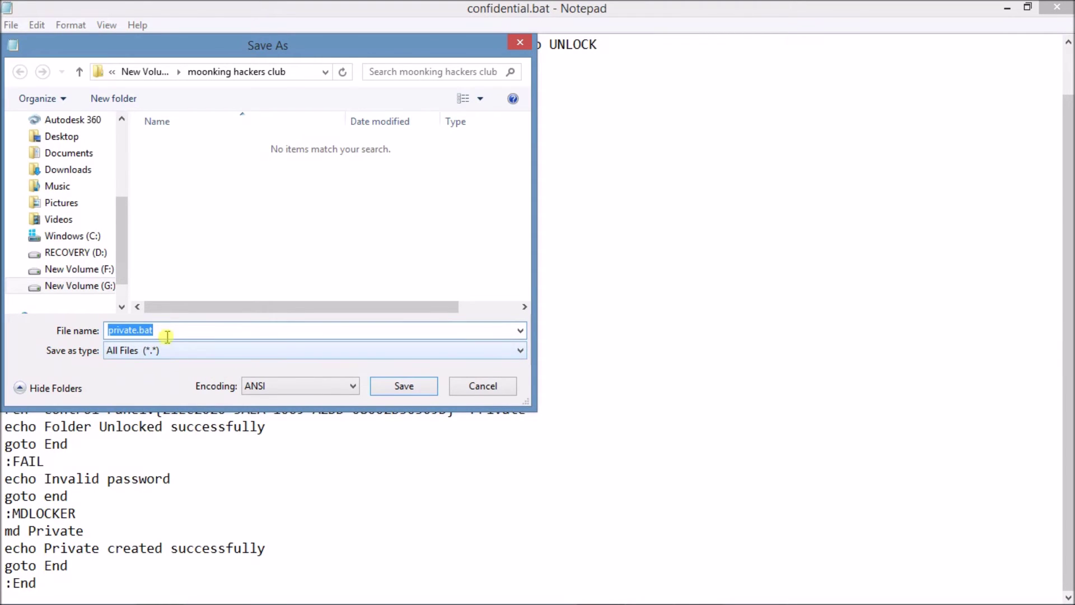
pyautogui.click(165, 331)
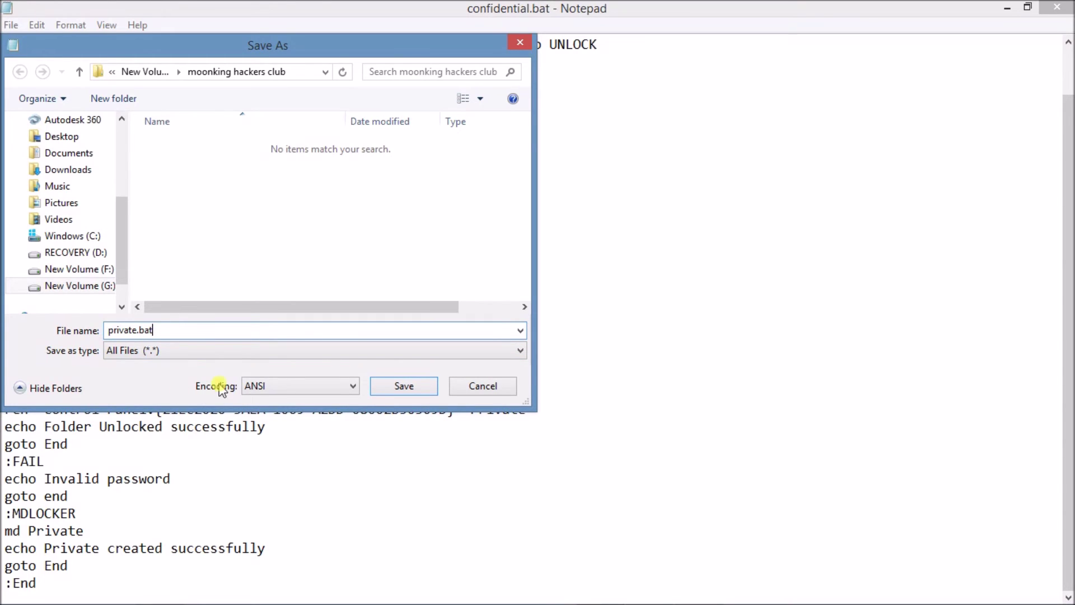
pyautogui.click(405, 387)
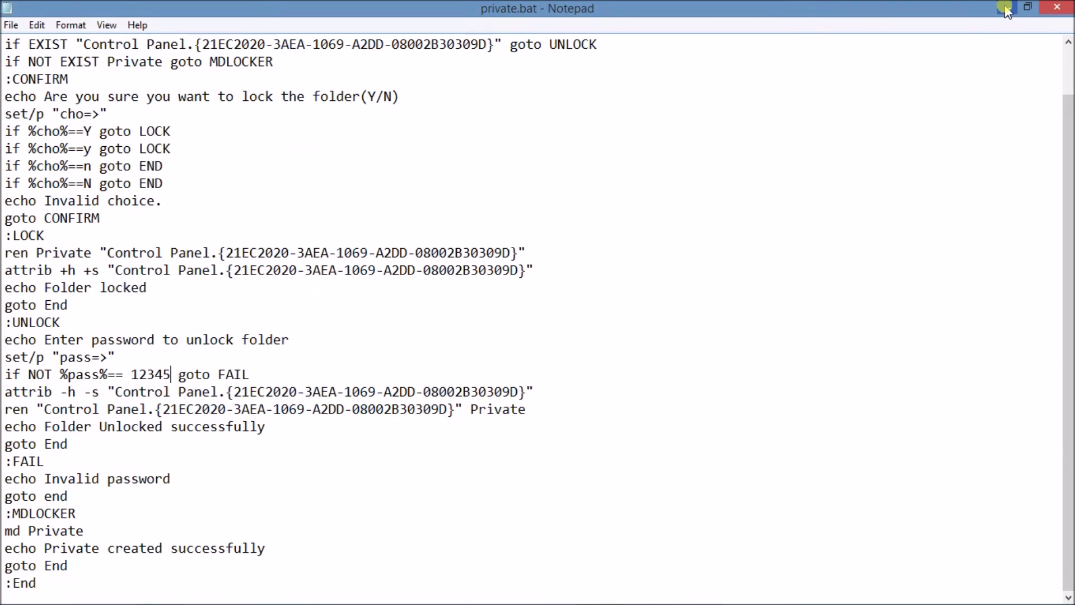
pyautogui.click(1003, 8)
pyautogui.moveTo(151, 596)
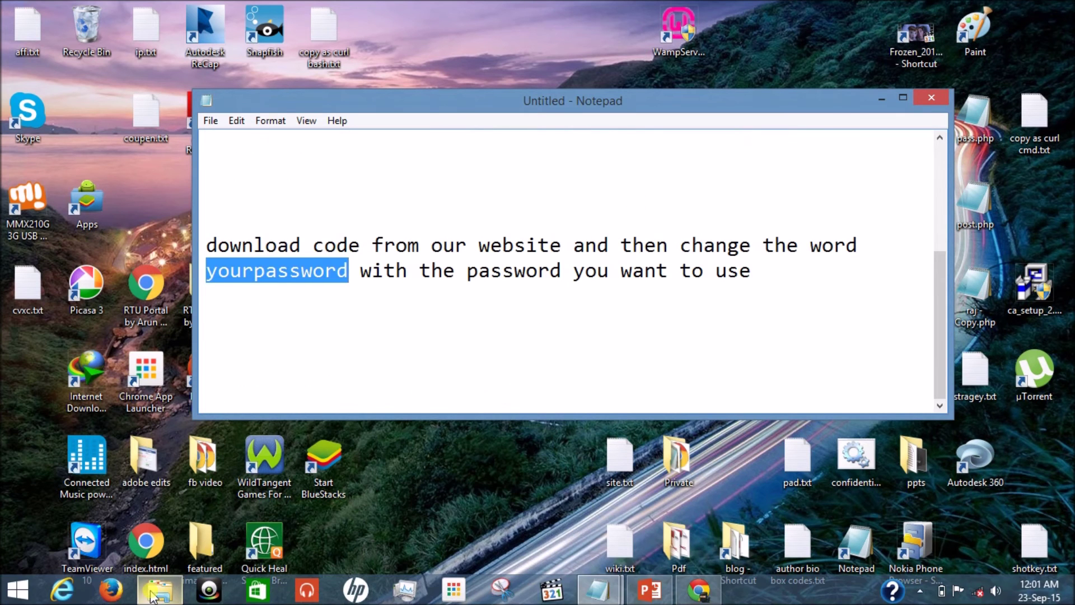
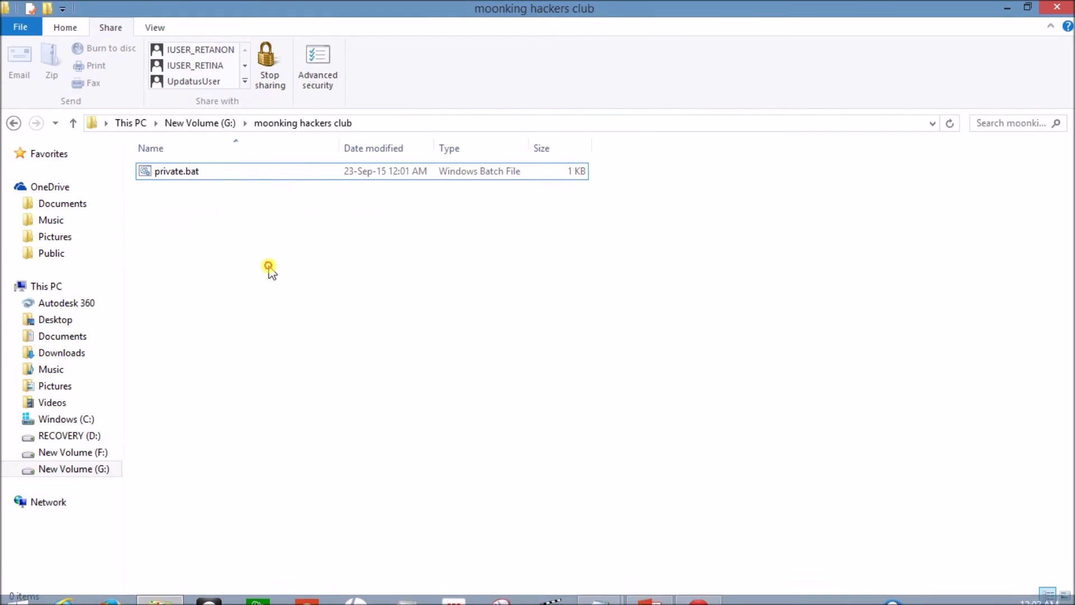
# Run private.bat to create a new Private folder in moonking hackers club.
pyautogui.click(269, 173)
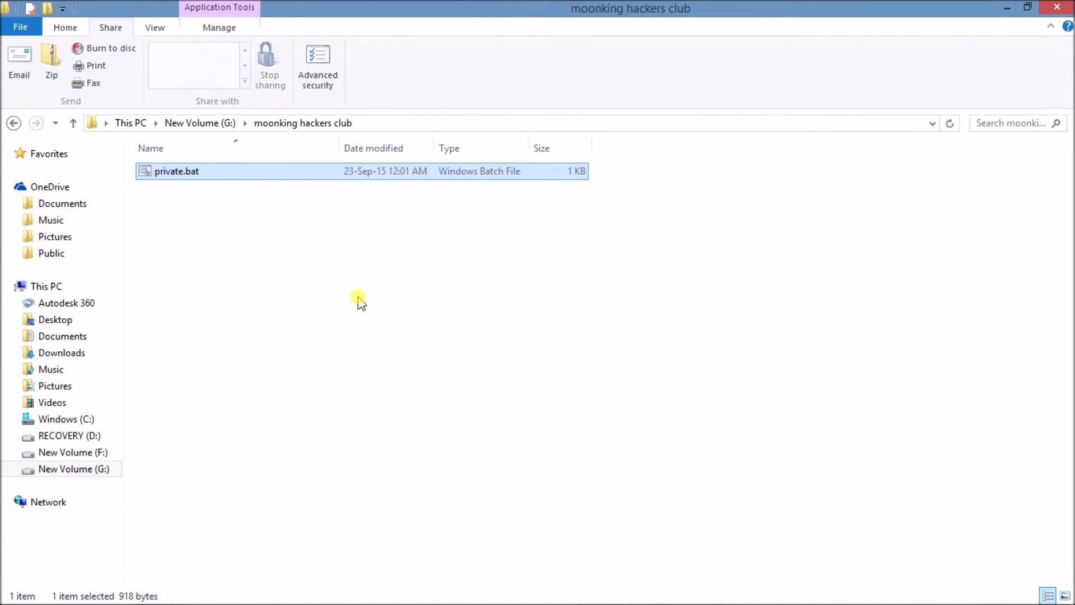
pyautogui.doubleClick(342, 173)
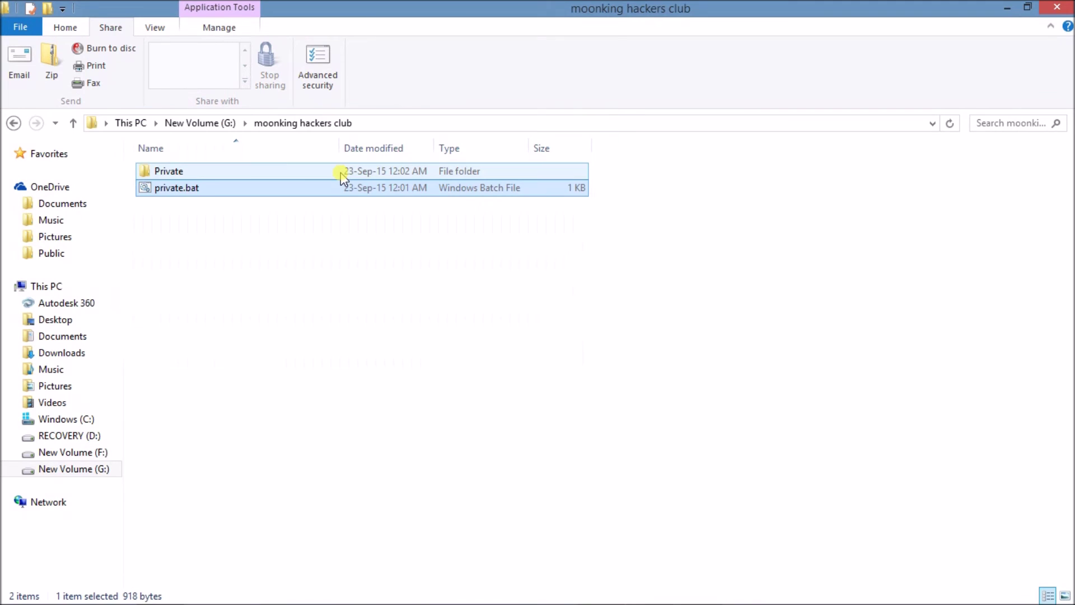
pyautogui.click(393, 271)
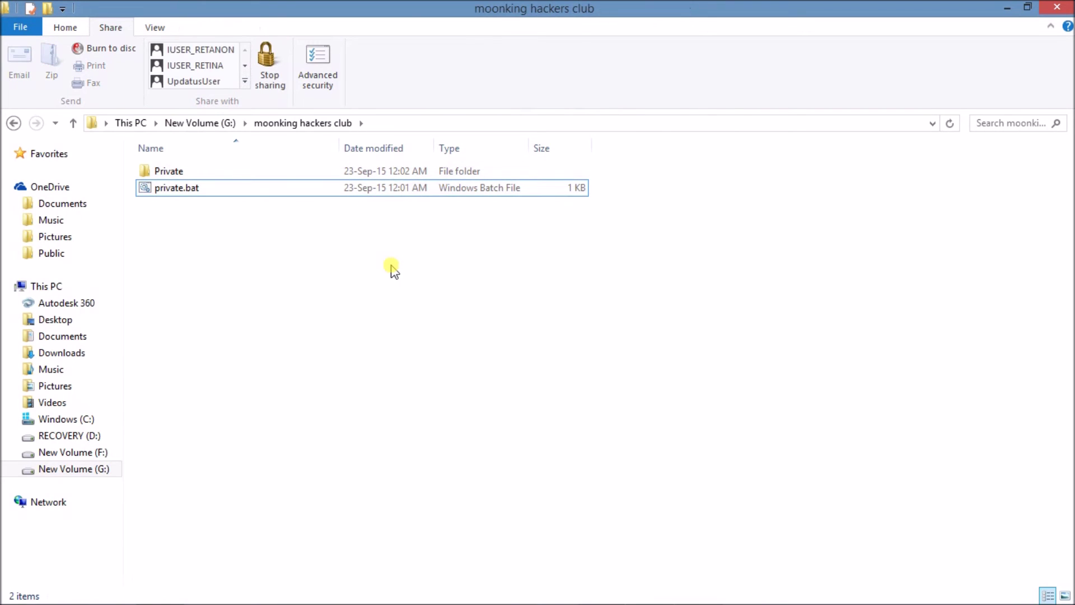
pyautogui.click(333, 172)
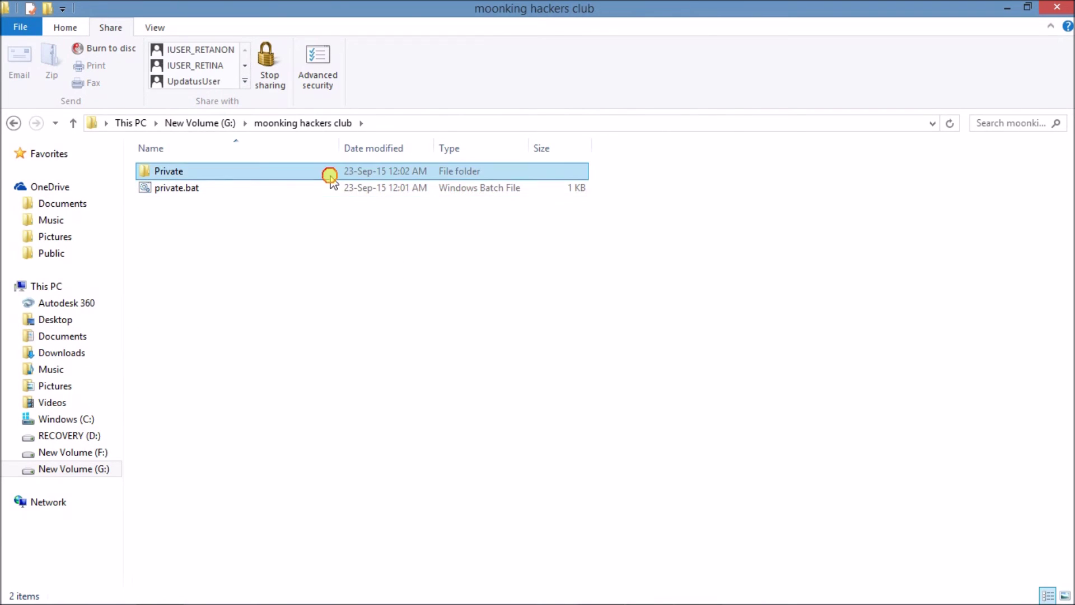
pyautogui.click(375, 282)
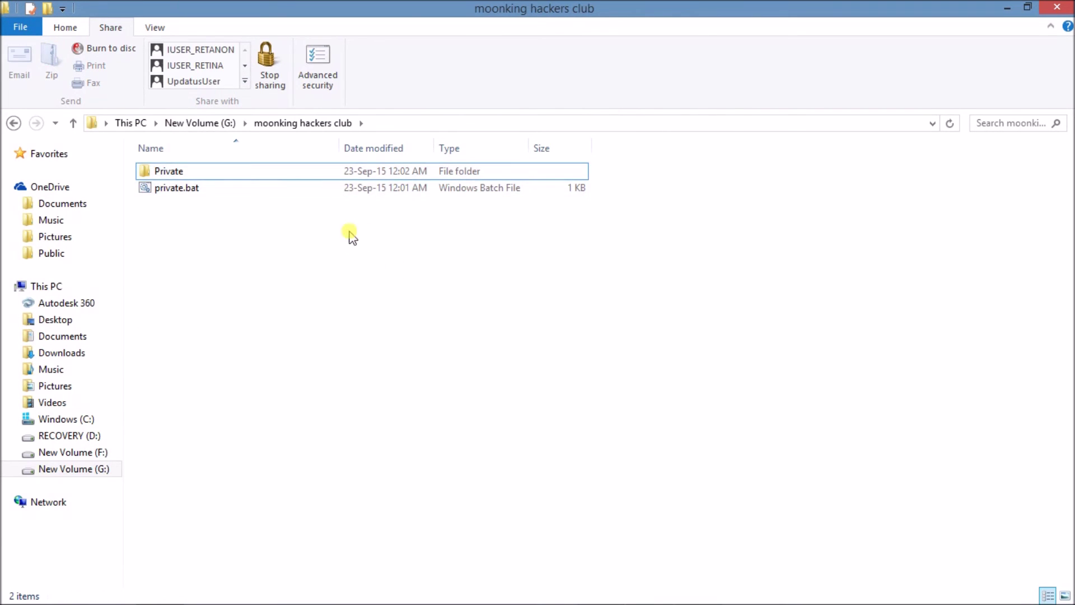
# Open the empty Private folder, then return to moonking hackers club.
pyautogui.click(346, 188)
pyautogui.click(343, 174)
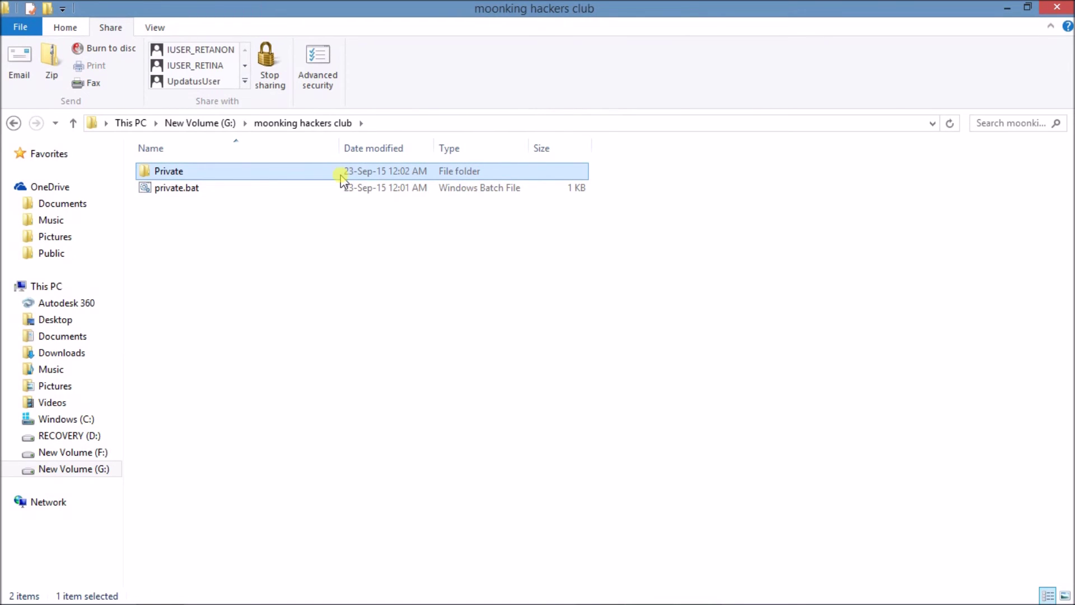
pyautogui.doubleClick(341, 175)
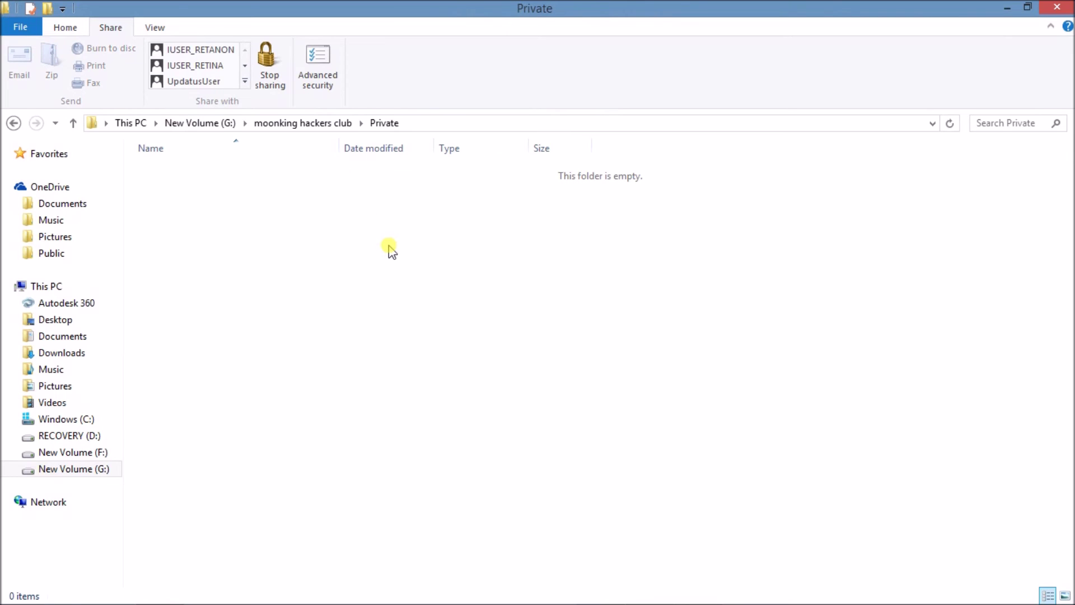
pyautogui.press('BackSpace')
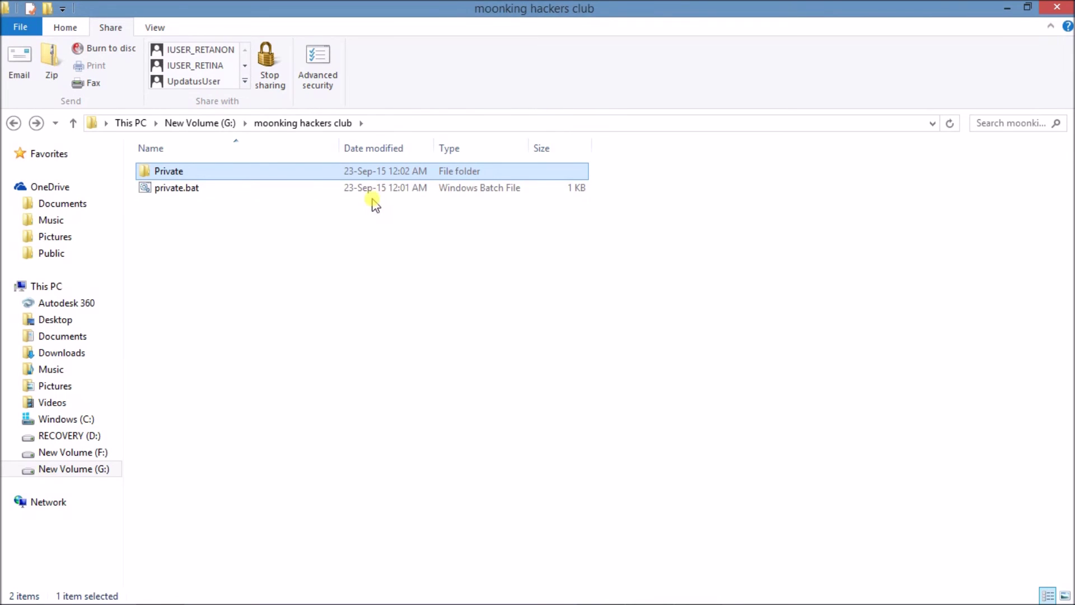
# Run private.bat again and answer y to lock and hide the Private folder.
pyautogui.doubleClick(366, 189)
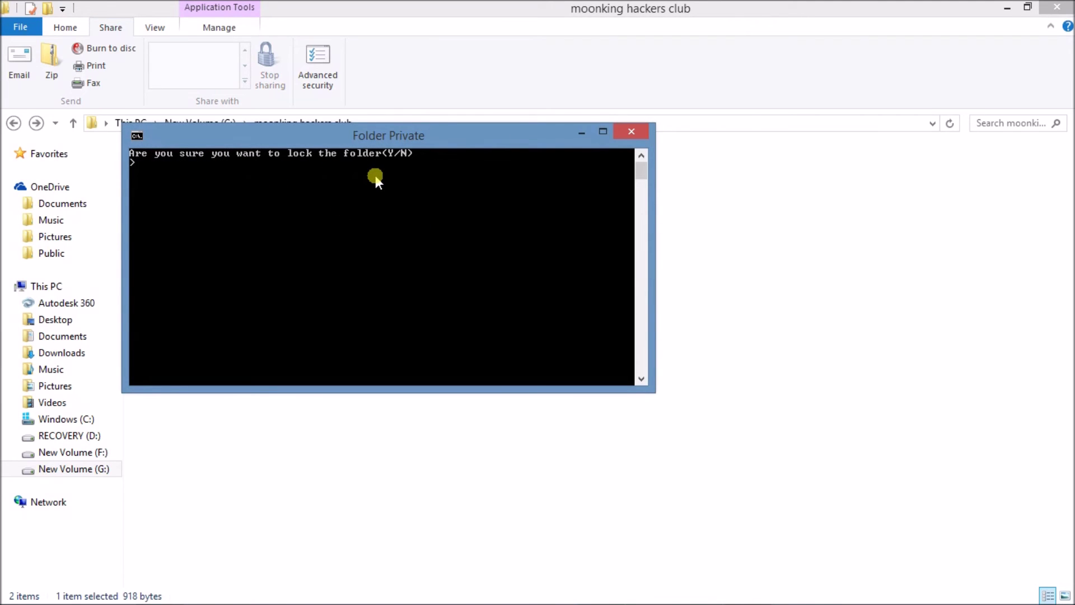
pyautogui.write('y')
pyautogui.press('Return')
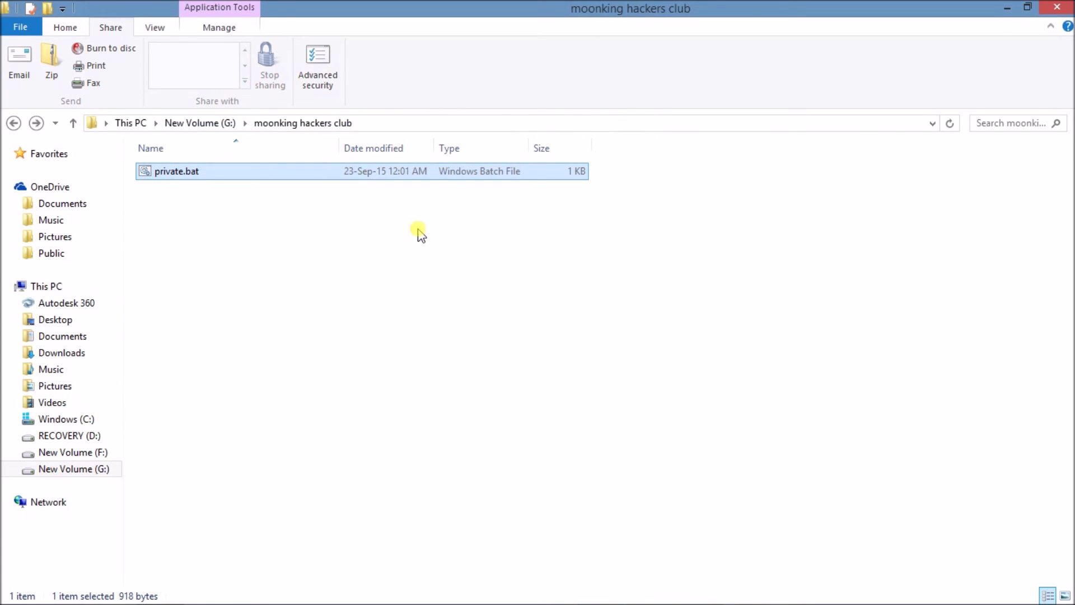
# Turn Hidden items off and back on in the View options.
pyautogui.click(155, 28)
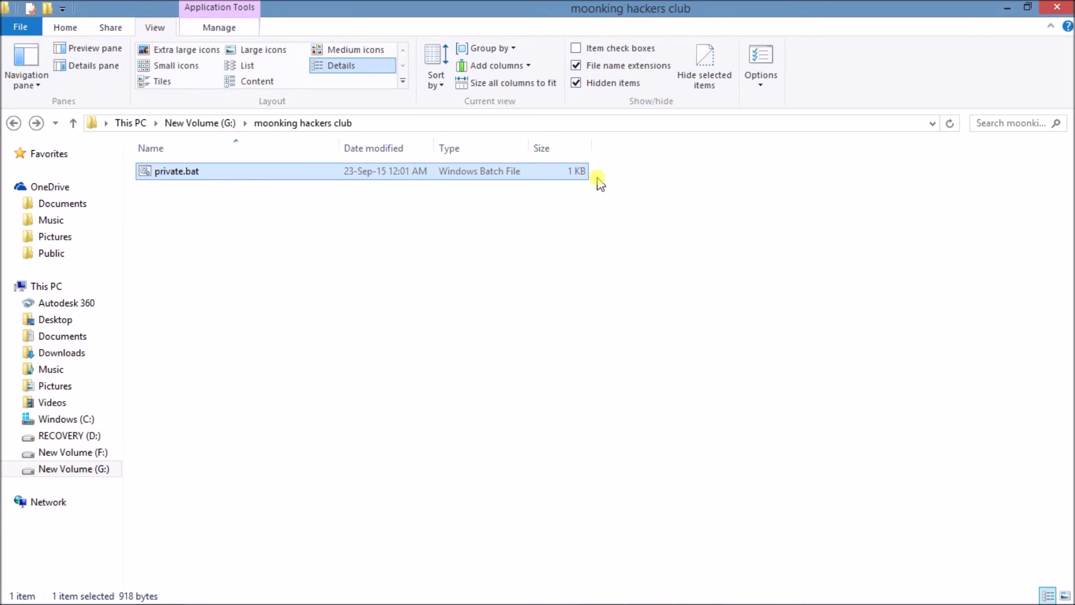
pyautogui.click(576, 83)
pyautogui.click(578, 88)
pyautogui.click(518, 271)
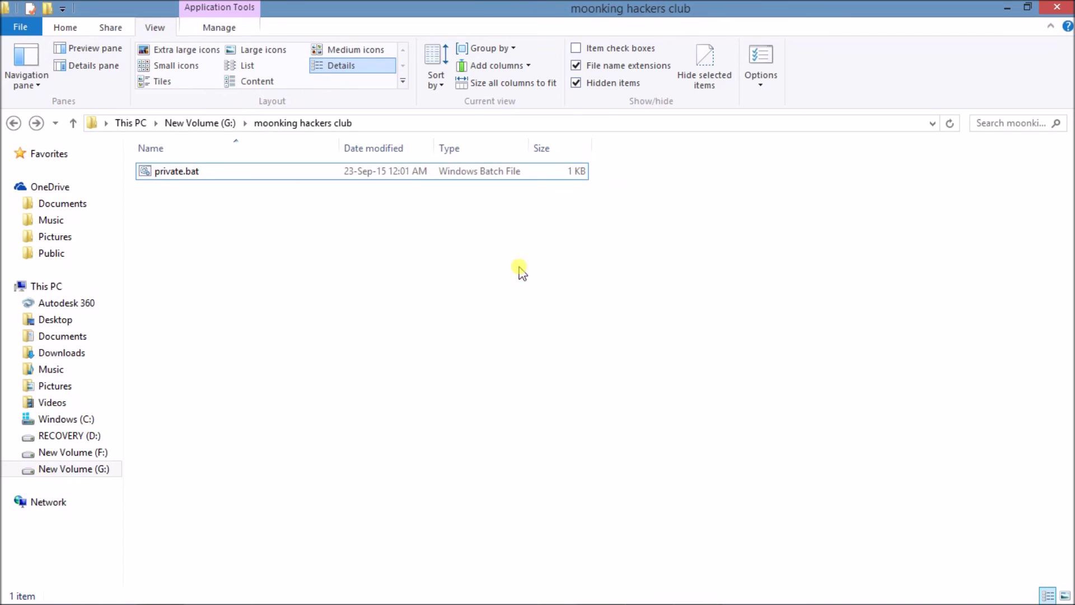
# Run private.bat again to reach the unlock password prompt.
pyautogui.click(477, 184)
pyautogui.click(509, 258)
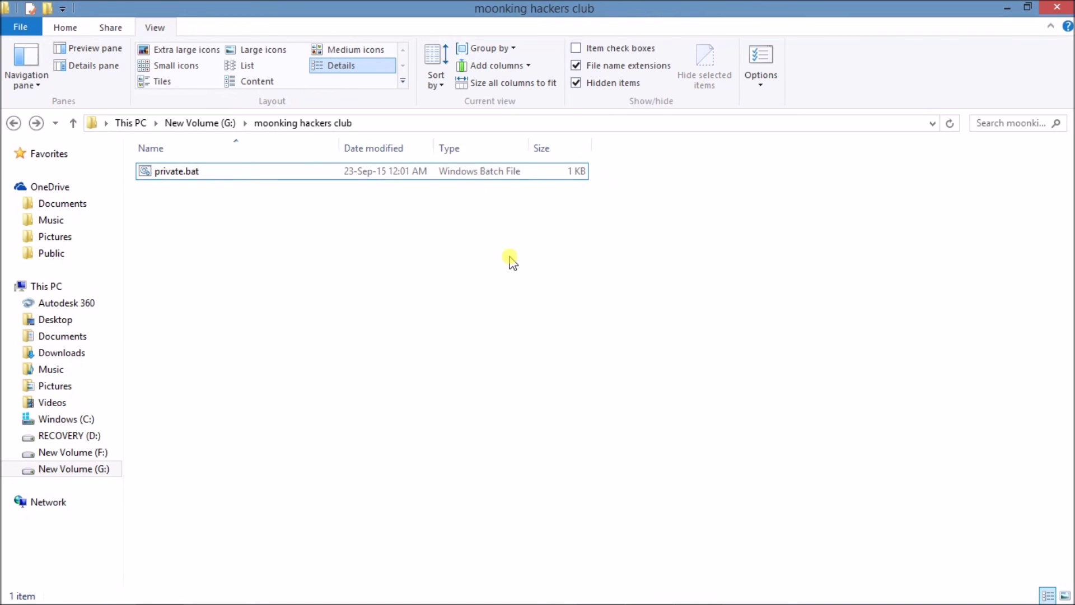
pyautogui.click(487, 180)
pyautogui.doubleClick(486, 180)
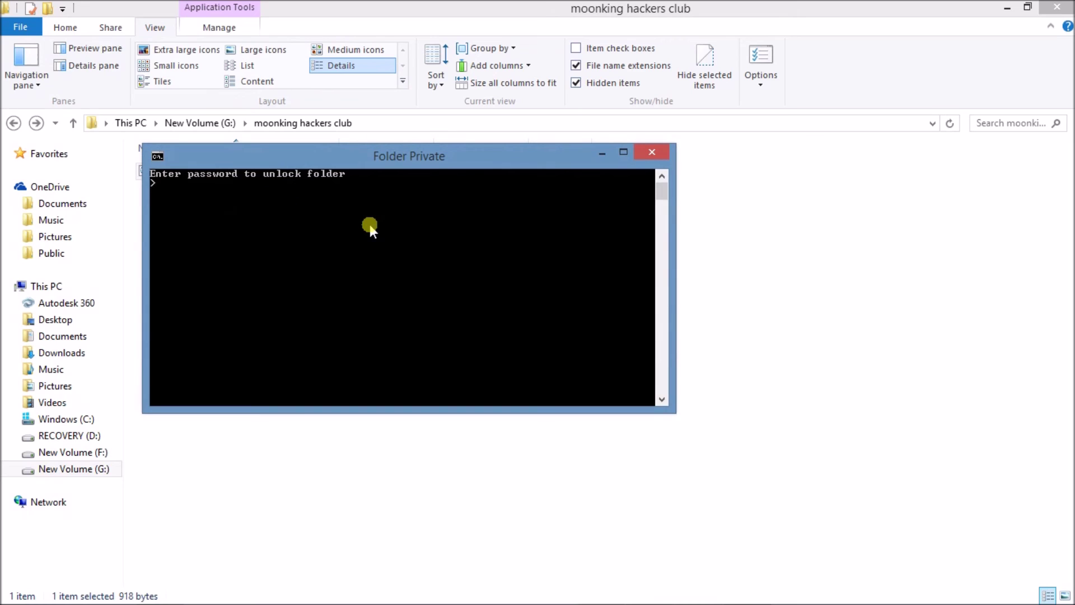
# Enter the unlock password to restore the Private folder, then select it.
pyautogui.write('12345')
pyautogui.press('Return')
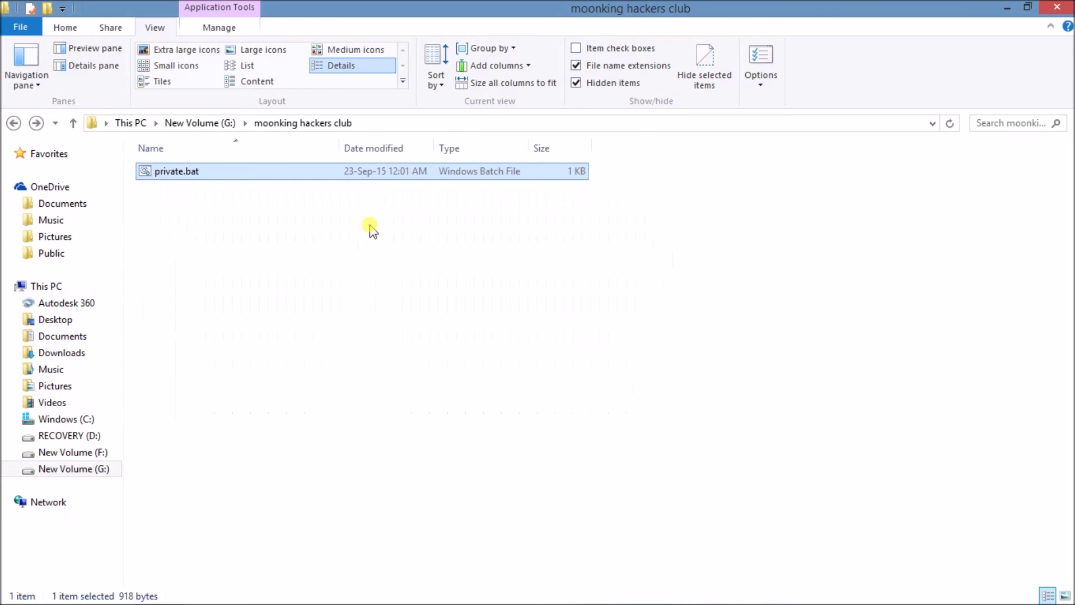
pyautogui.click(377, 171)
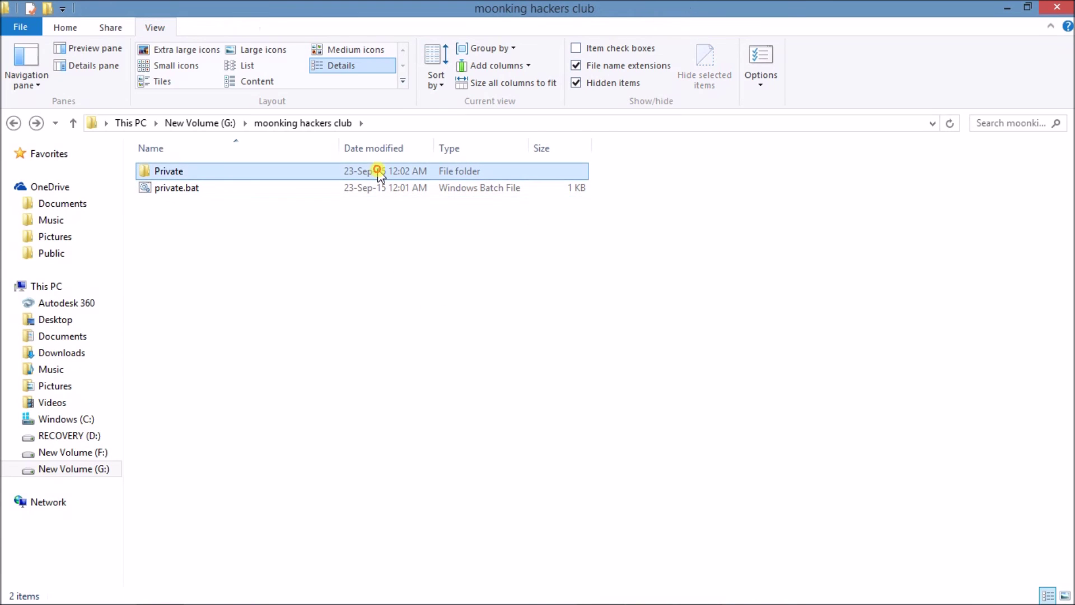